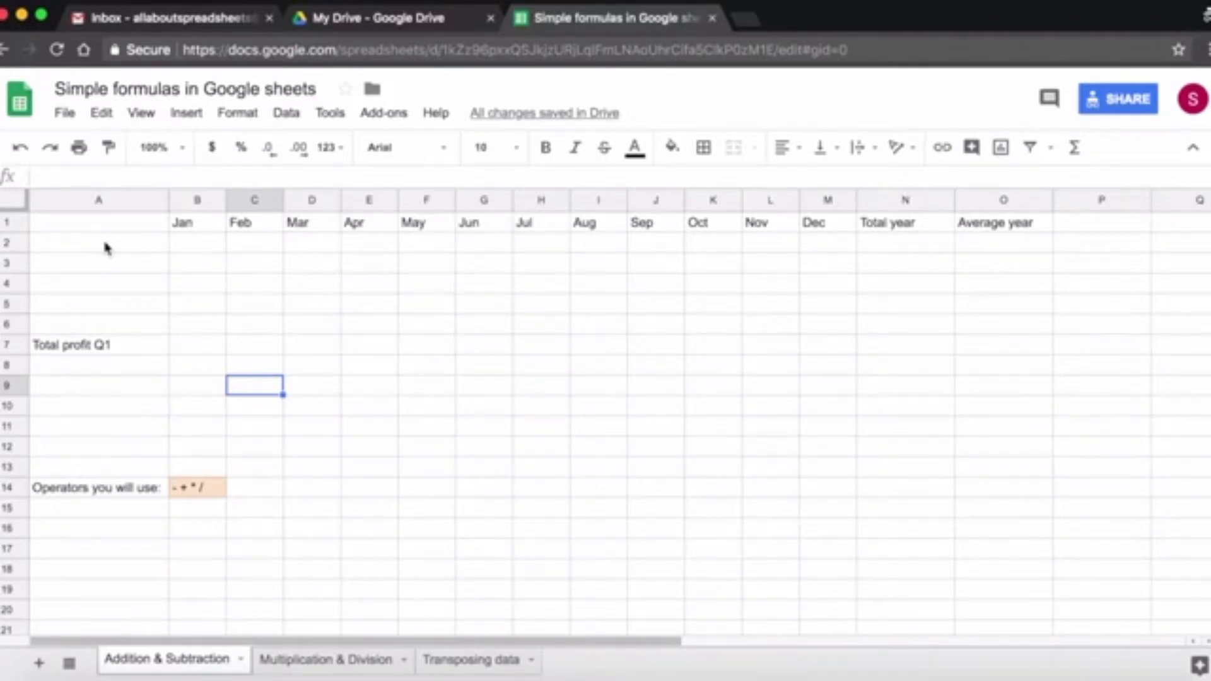
# - Enter the row label Income in cell A2
pyautogui.click(106, 247)
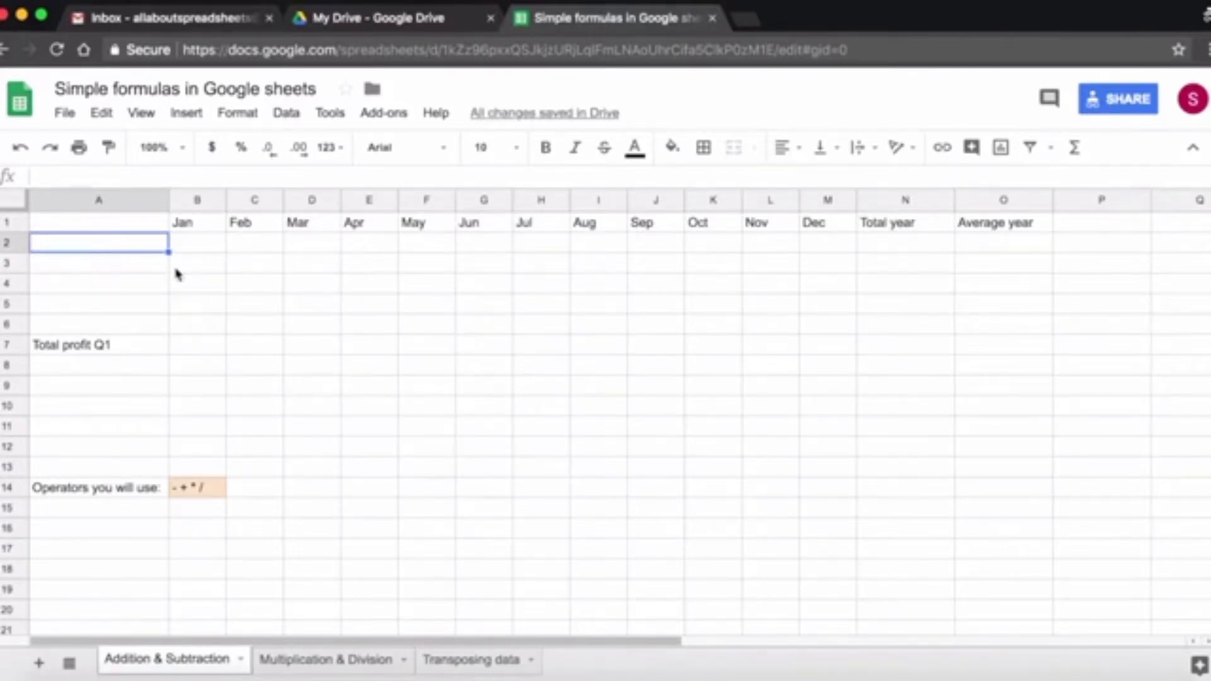
pyautogui.doubleClick(98, 249)
pyautogui.write('Income')
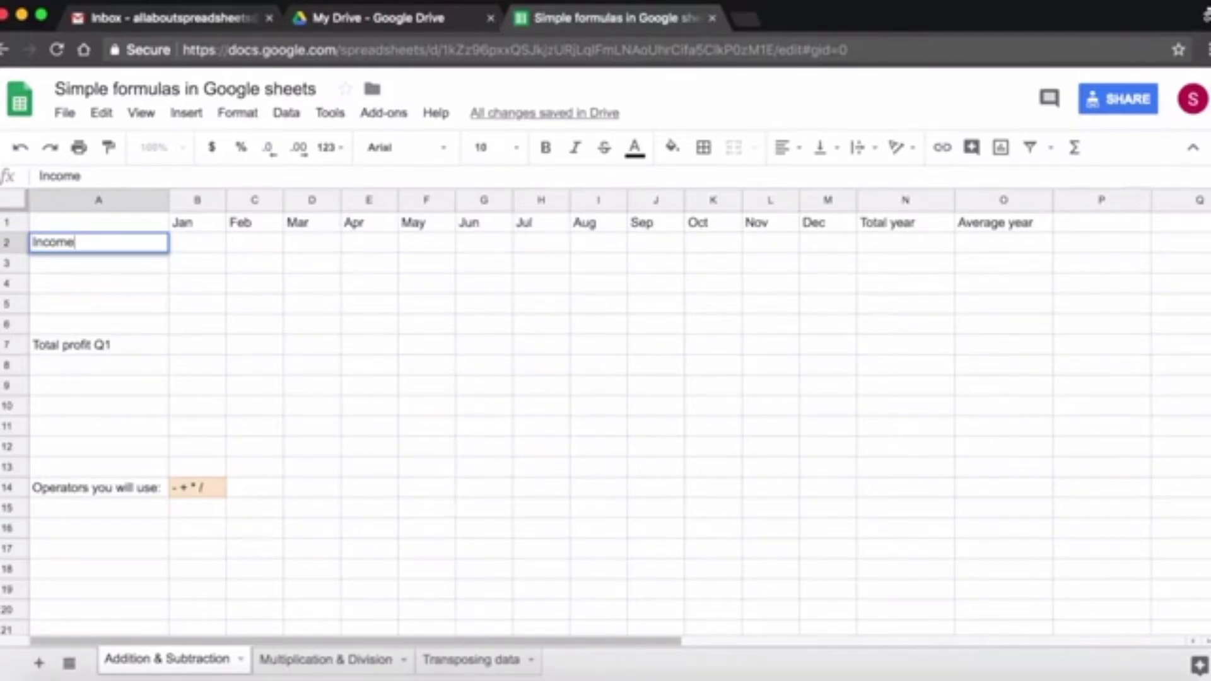
pyautogui.press('Return')
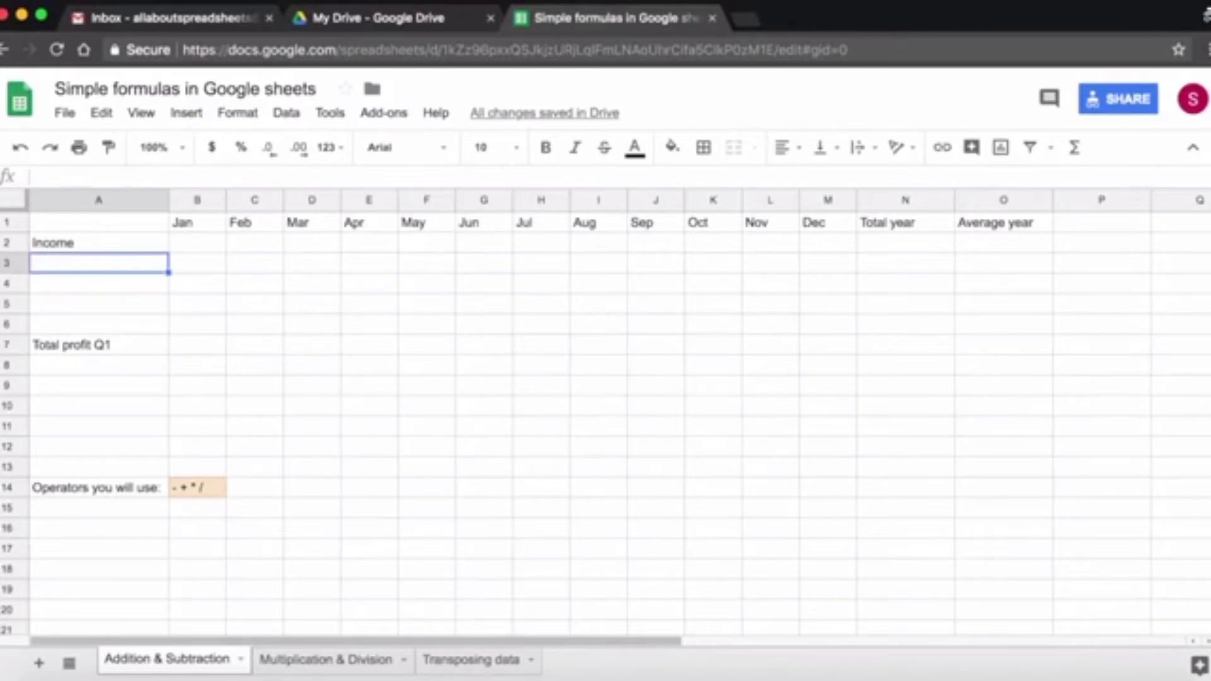
pyautogui.doubleClick(97, 244)
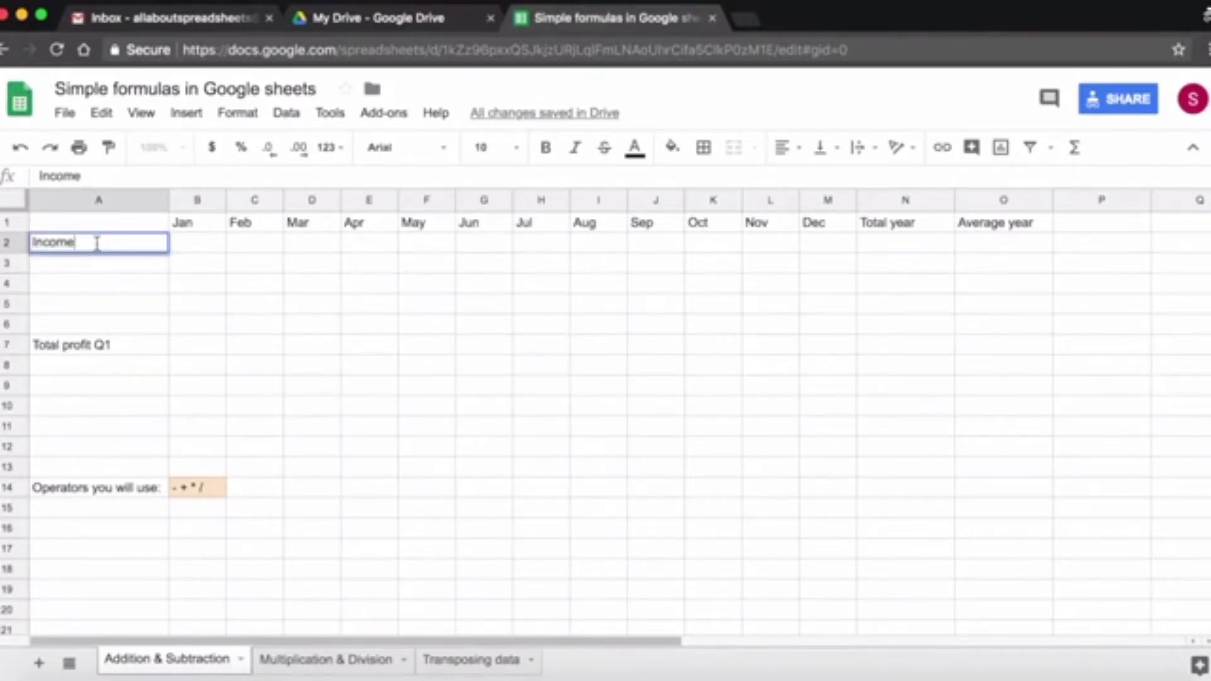
pyautogui.press('Tab')
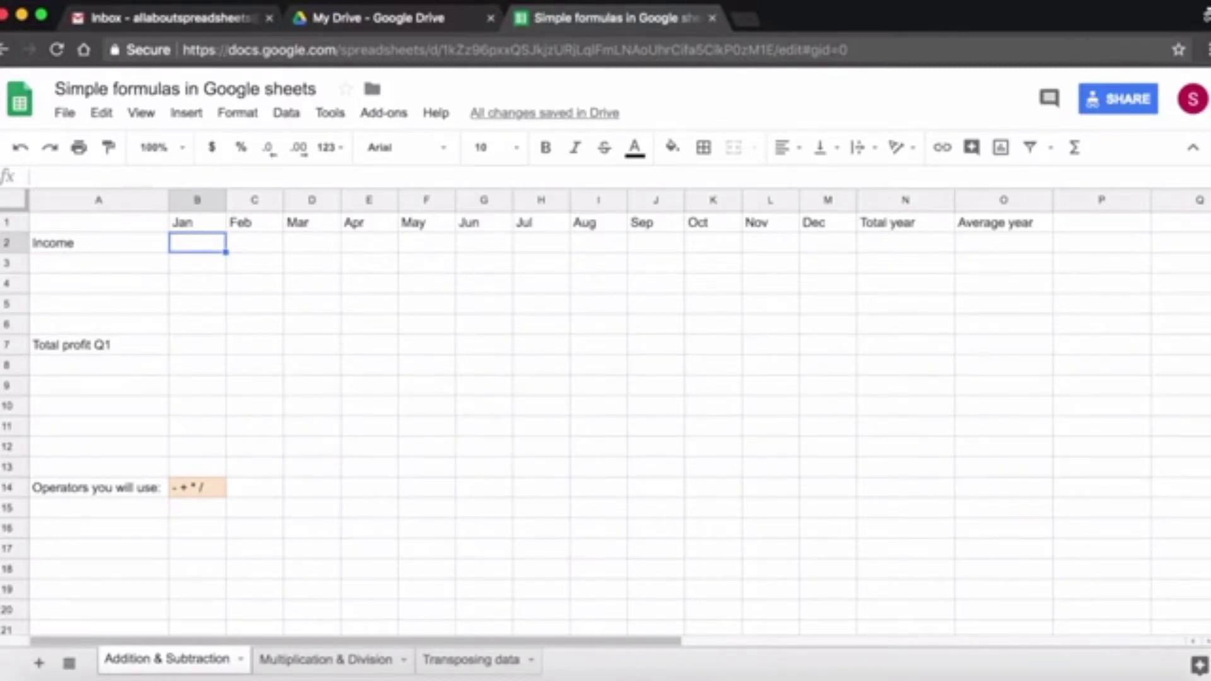
pyautogui.click(98, 243)
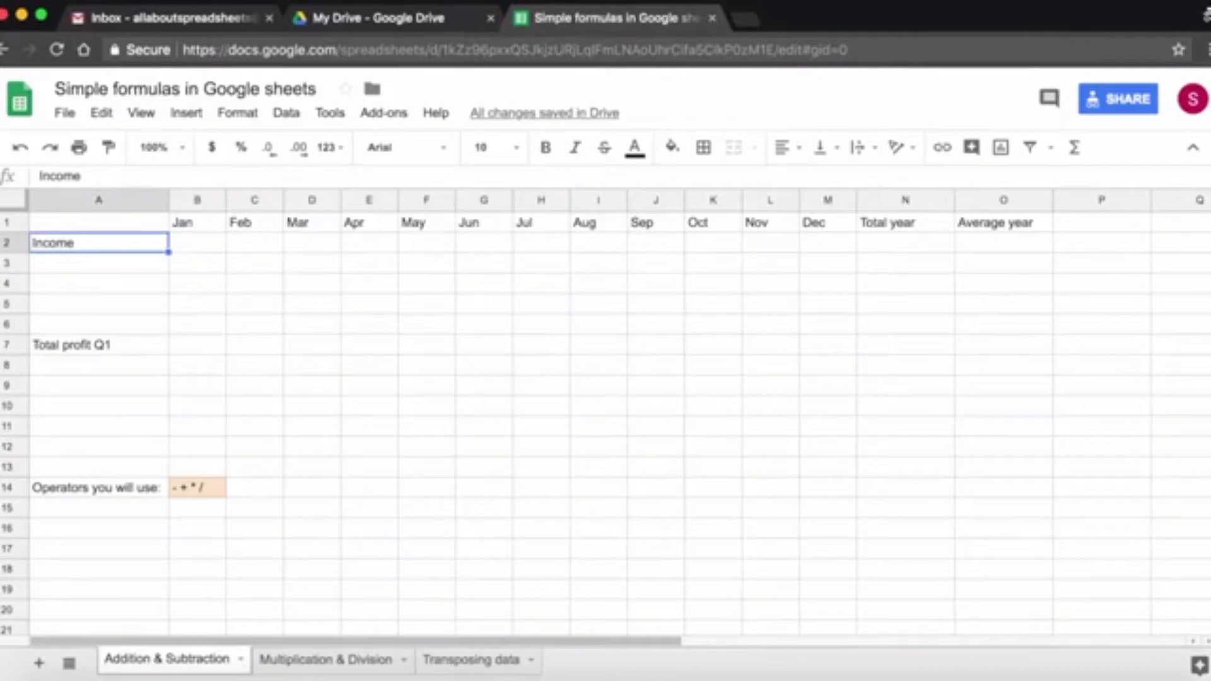
pyautogui.click(198, 243)
pyautogui.click(197, 223)
pyautogui.click(197, 243)
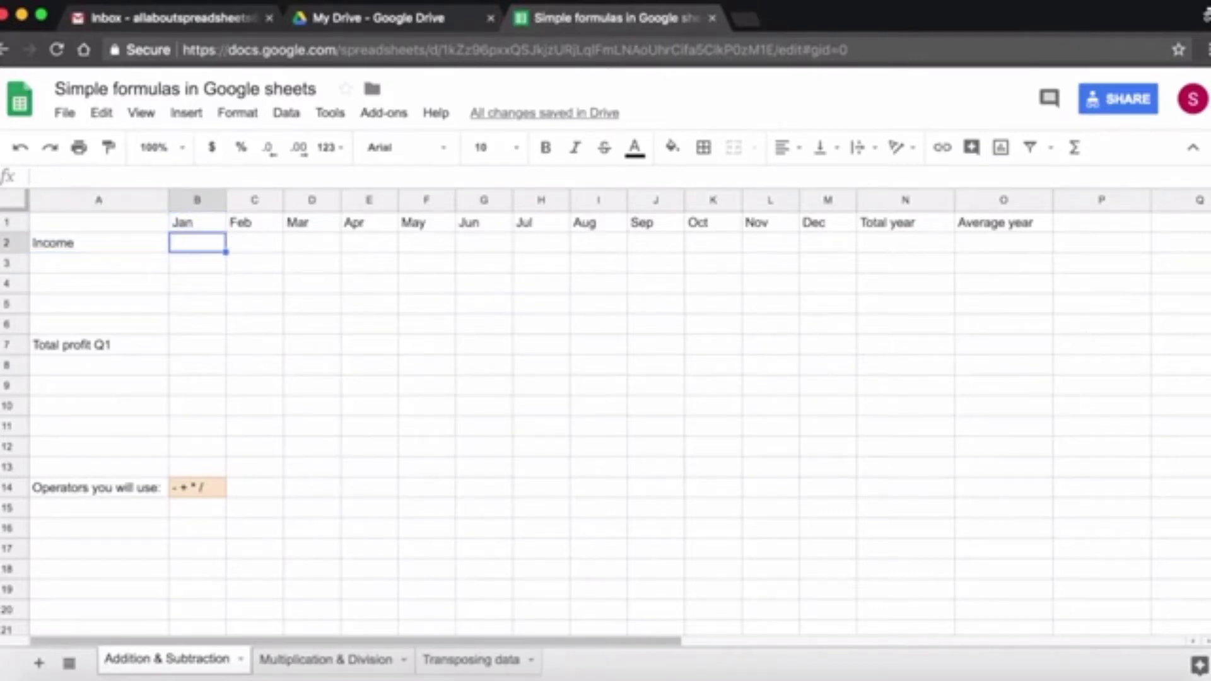
# - Enter the row label Expenses in cell A3, directly below Income
pyautogui.press('Down')
pyautogui.press('Left')
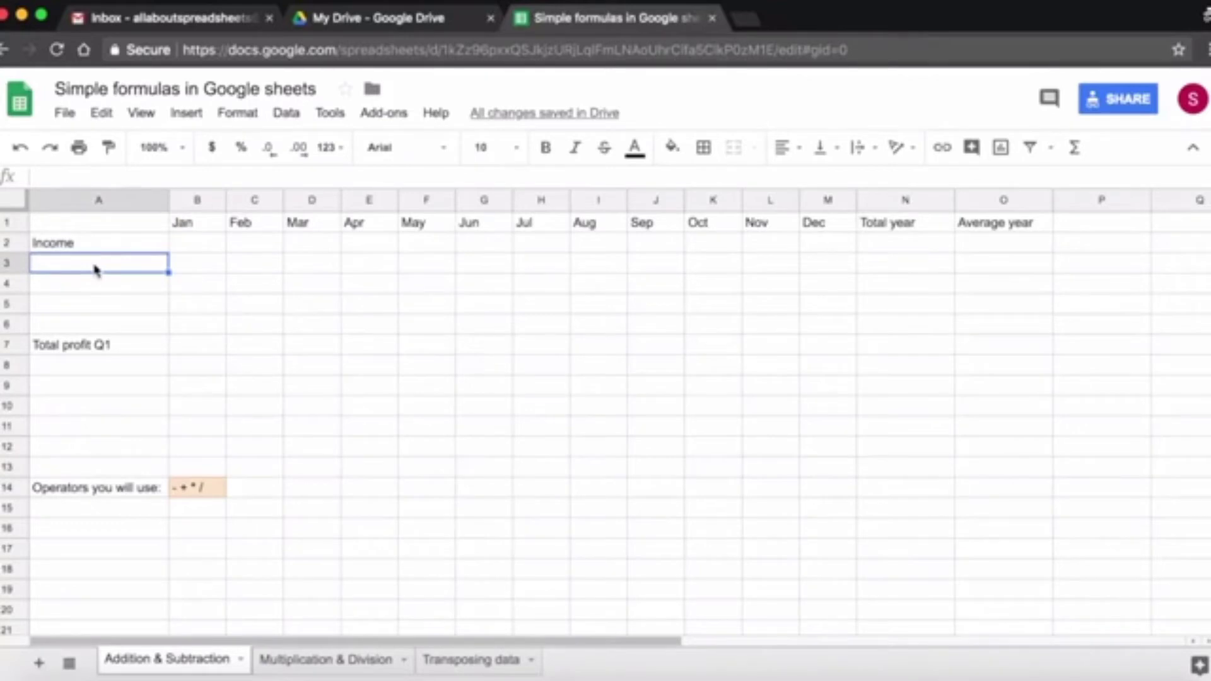
pyautogui.write('Expen')
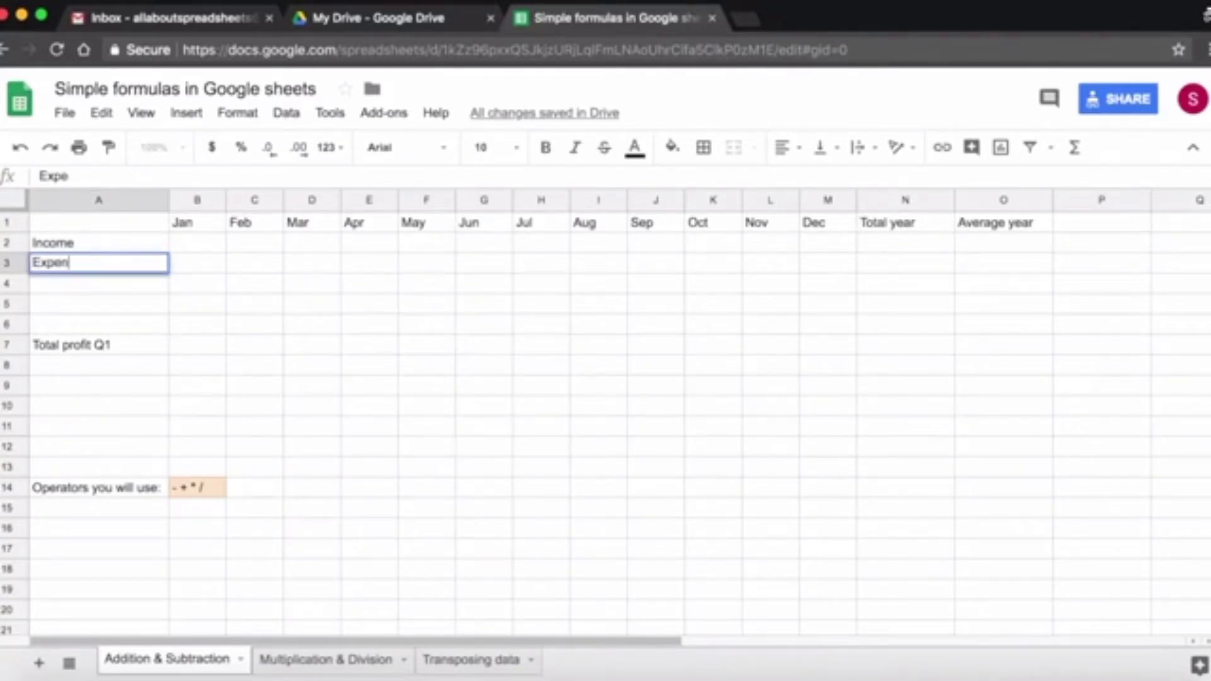
pyautogui.write('ses')
pyautogui.press('Return')
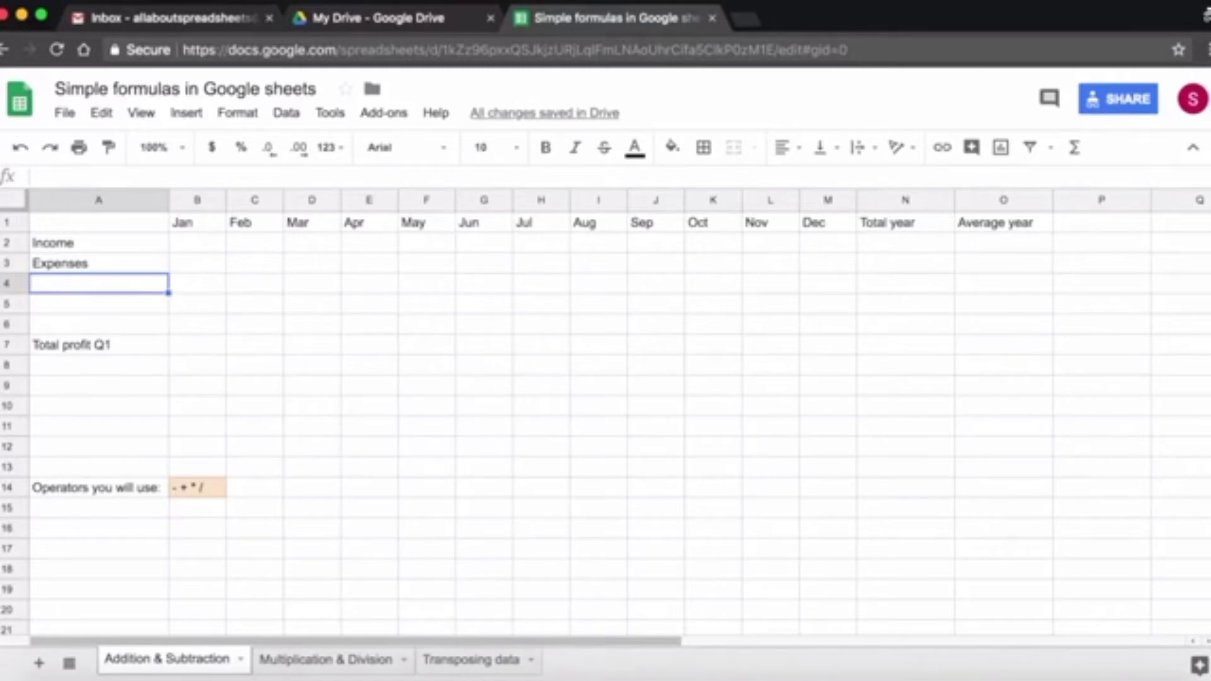
# - Enter Porfit as the label in cell A4 and overwrite it with the correct spelling Profit
pyautogui.write('Porfit')
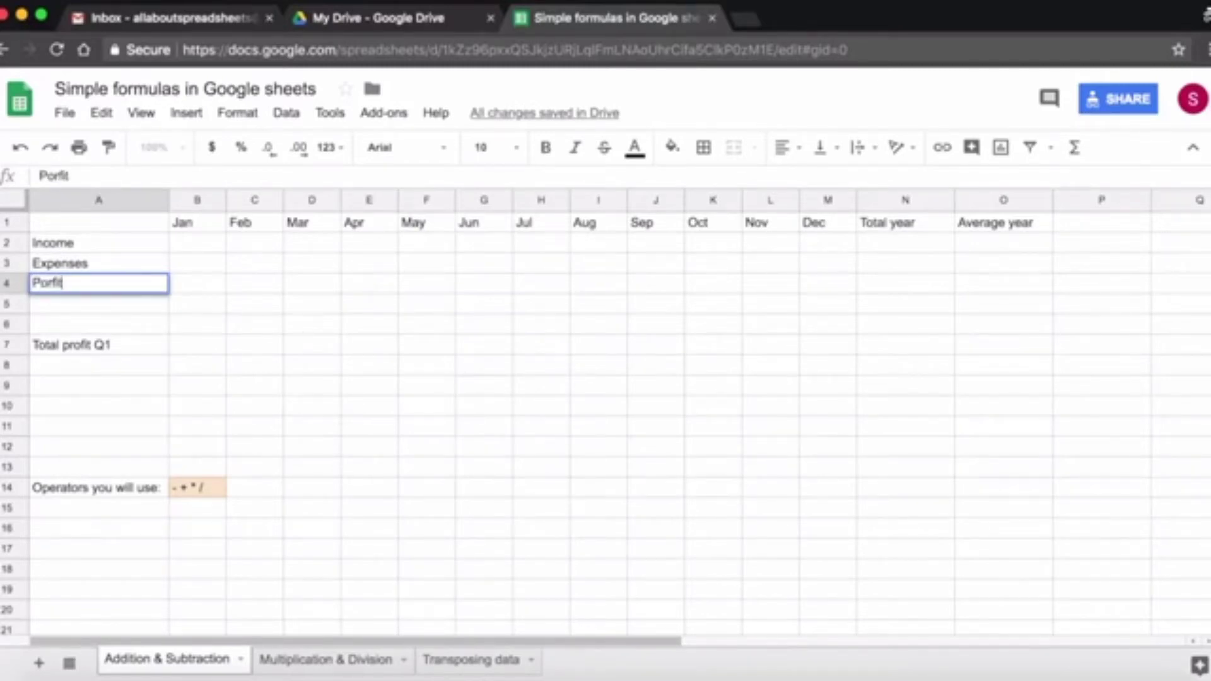
pyautogui.press('Tab')
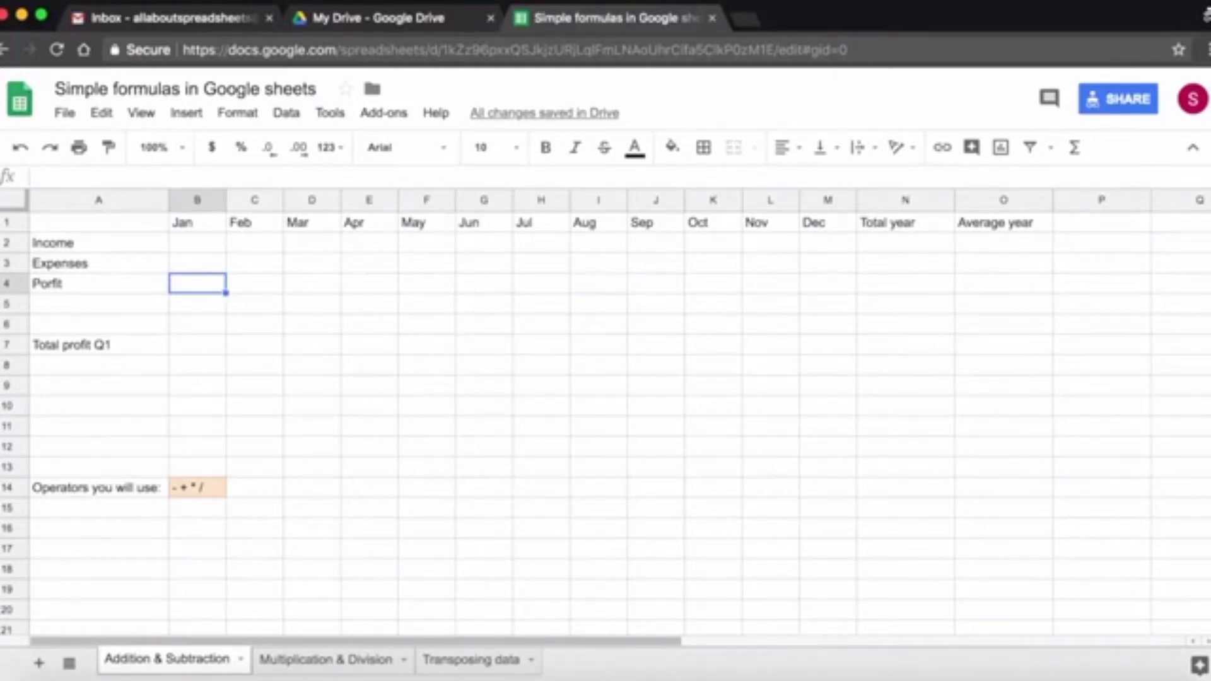
pyautogui.click(78, 290)
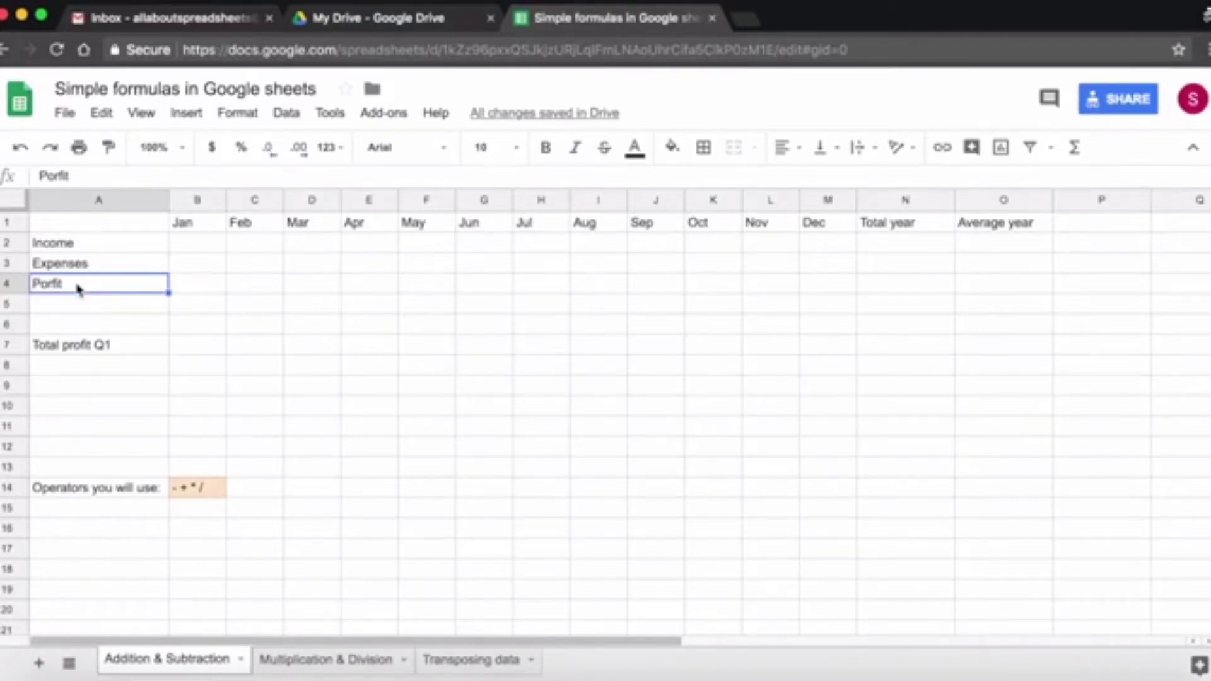
pyautogui.write('Profit')
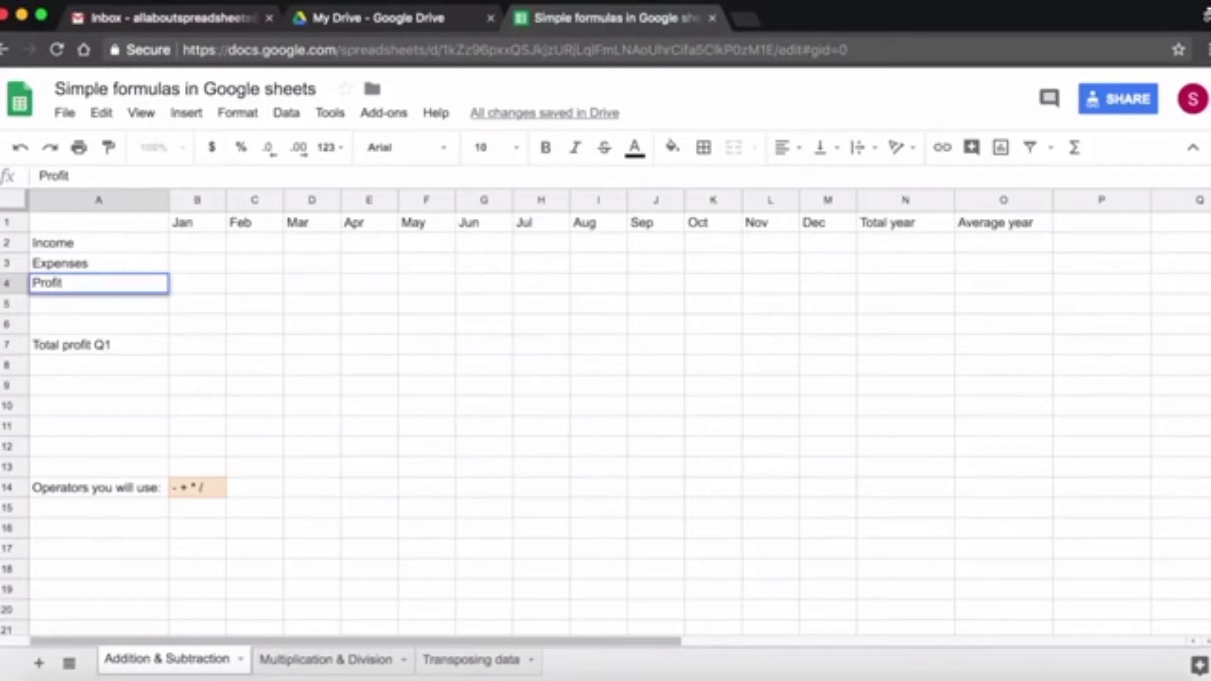
pyautogui.press('Return')
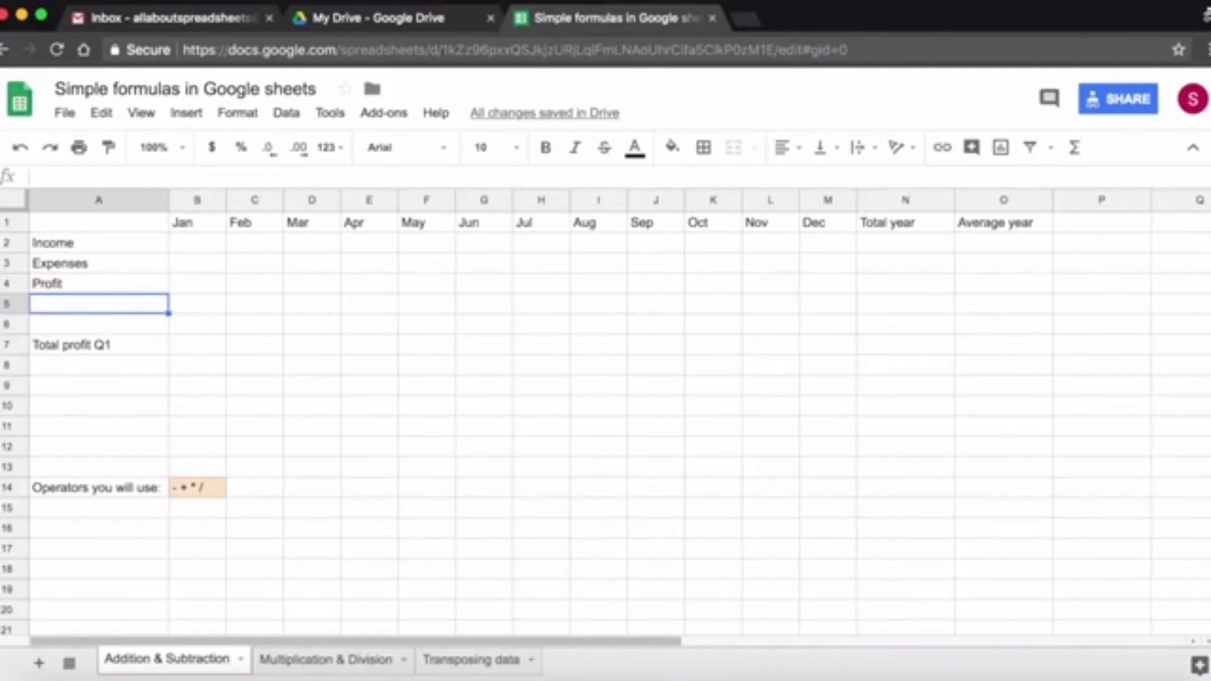
# - Edit cell A4 in place, erasing its label letter by letter and re-entering Profit
pyautogui.click(78, 288)
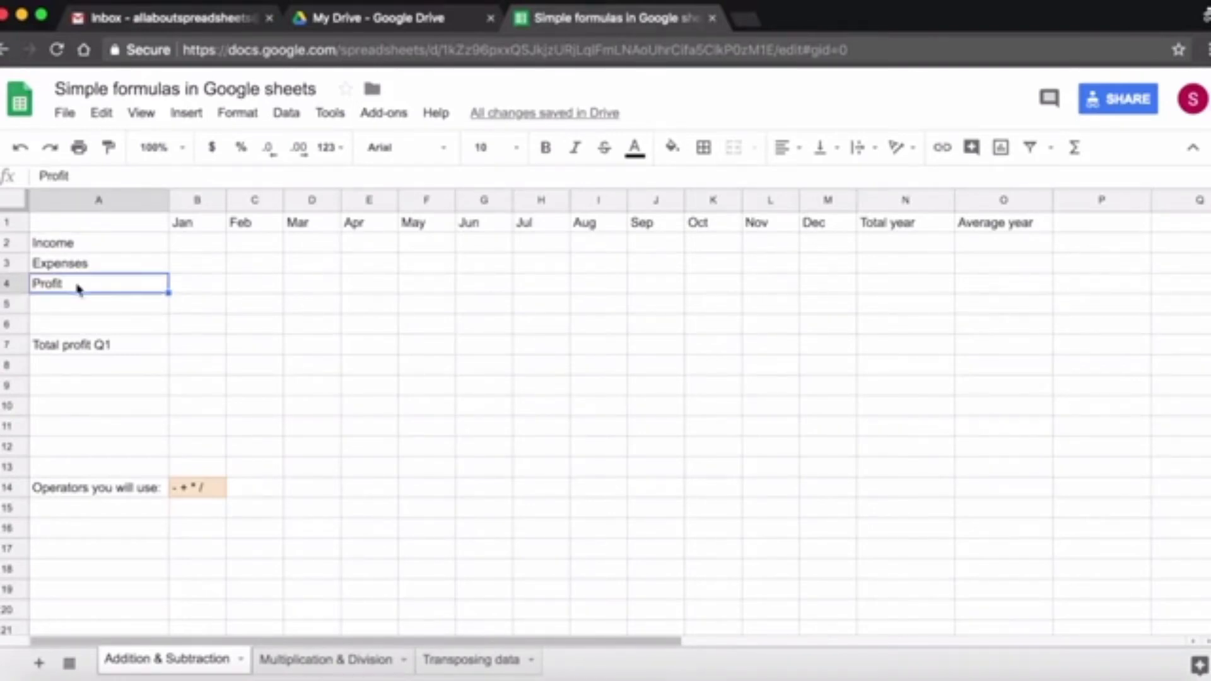
pyautogui.doubleClick(77, 286)
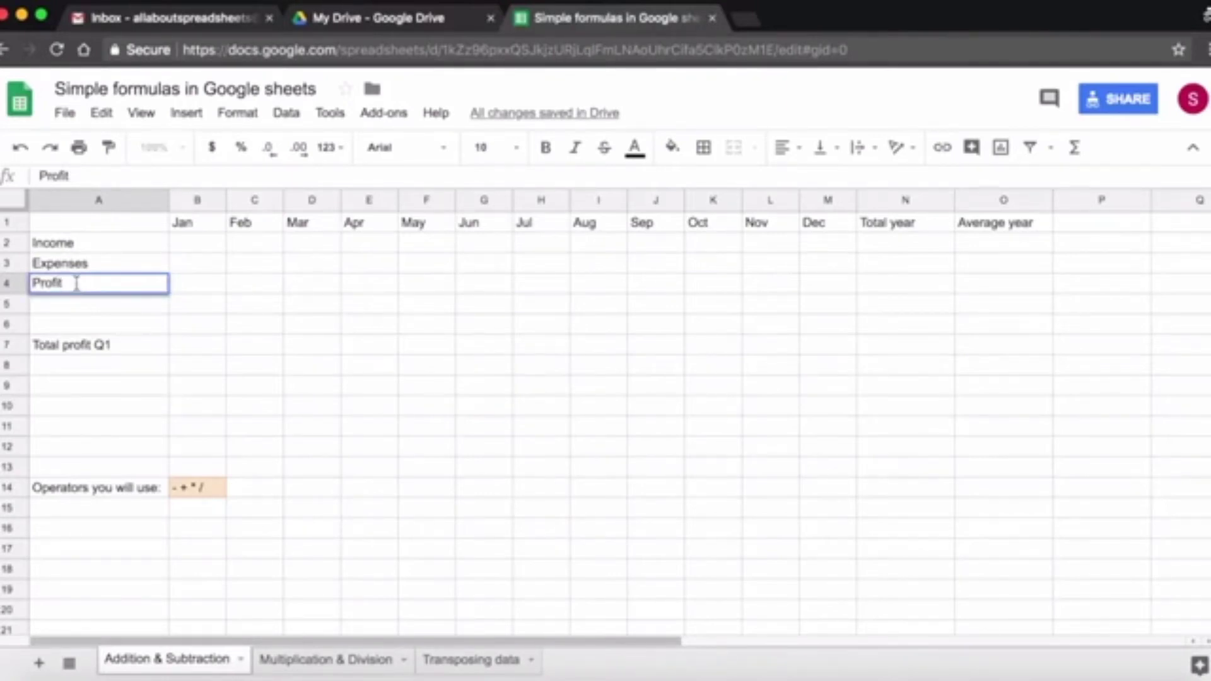
pyautogui.press('BackSpace')
pyautogui.press('BackSpace')
pyautogui.press('BackSpace')
pyautogui.press('BackSpace')
pyautogui.press('BackSpace')
pyautogui.press('BackSpace')
pyautogui.write('Profit')
pyautogui.press('Return')
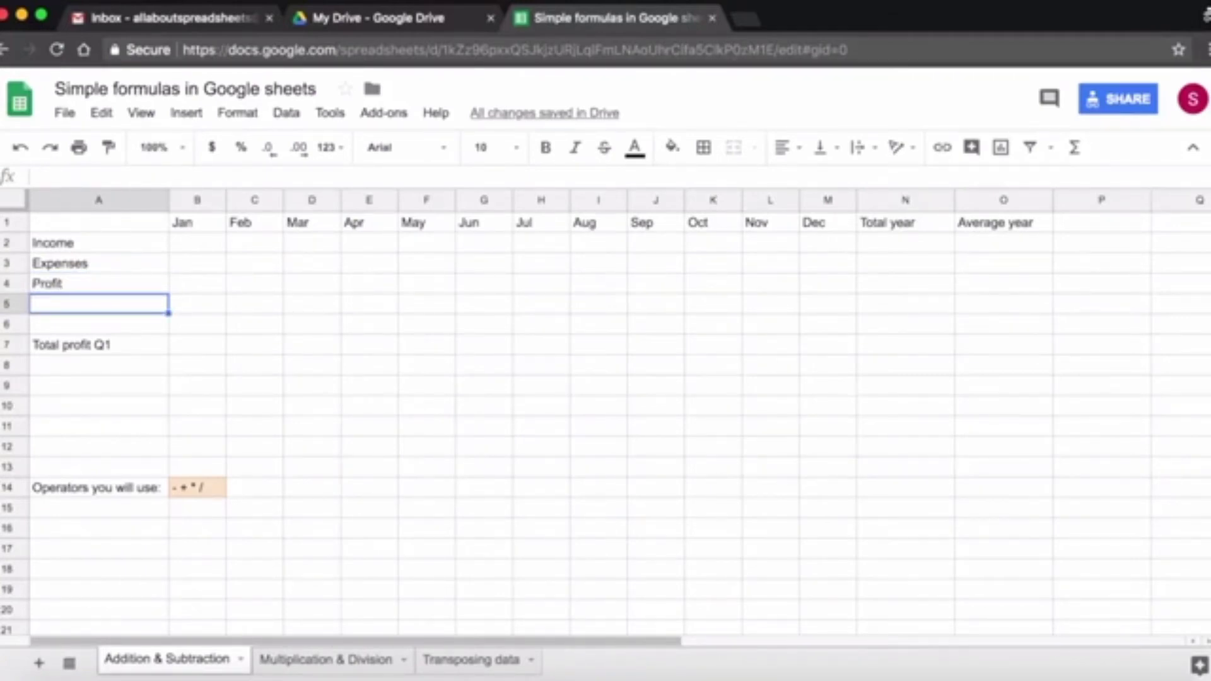
# - Erase the label of cell A4 through the formula bar and re-enter Profit
pyautogui.click(78, 288)
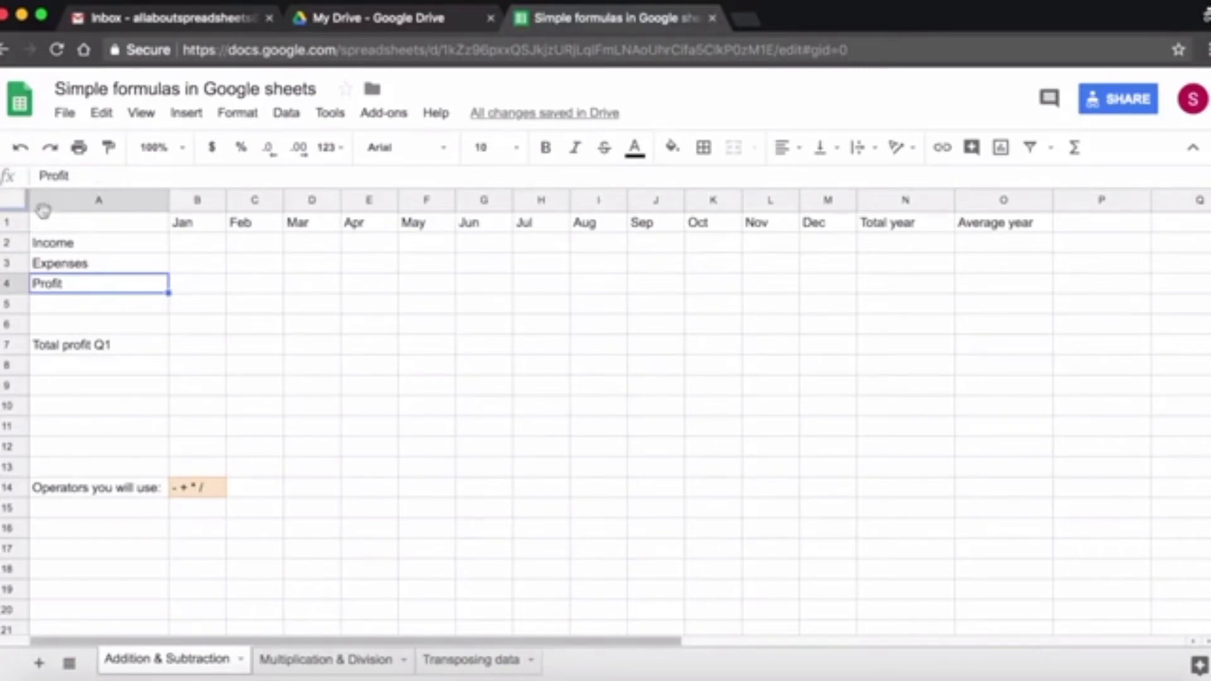
pyautogui.click(77, 178)
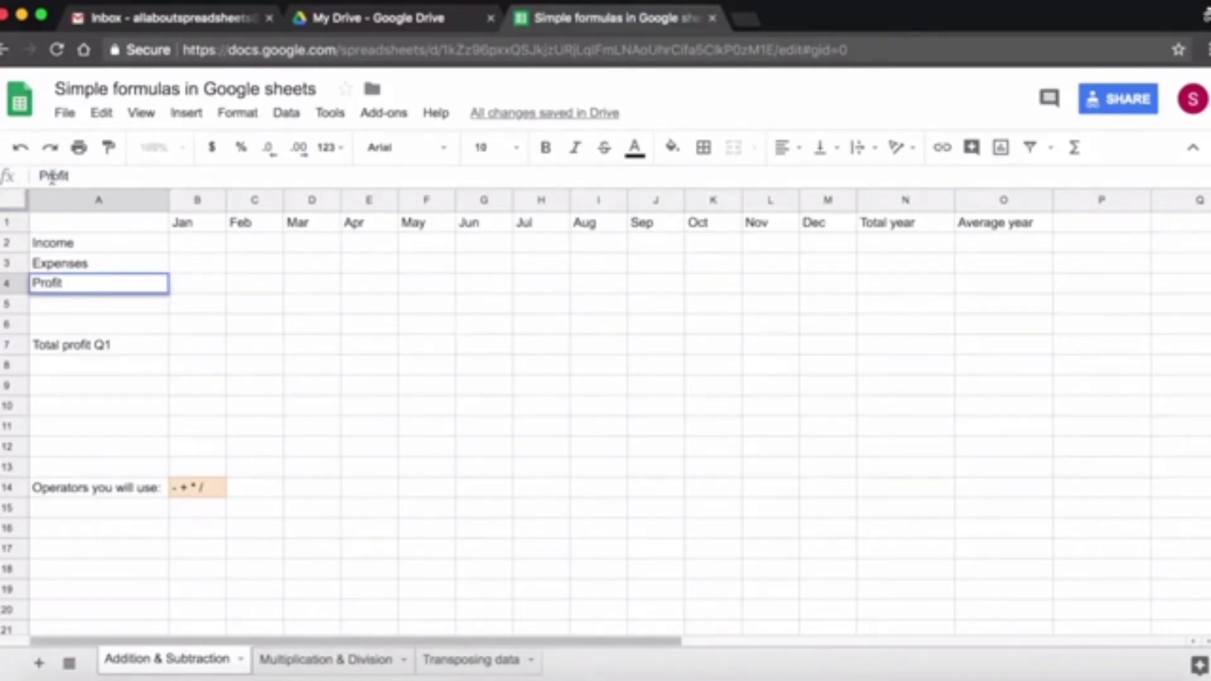
pyautogui.press('BackSpace')
pyautogui.press('BackSpace')
pyautogui.press('BackSpace')
pyautogui.press('BackSpace')
pyautogui.press('BackSpace')
pyautogui.press('BackSpace')
pyautogui.write('Profit')
pyautogui.press('Tab')
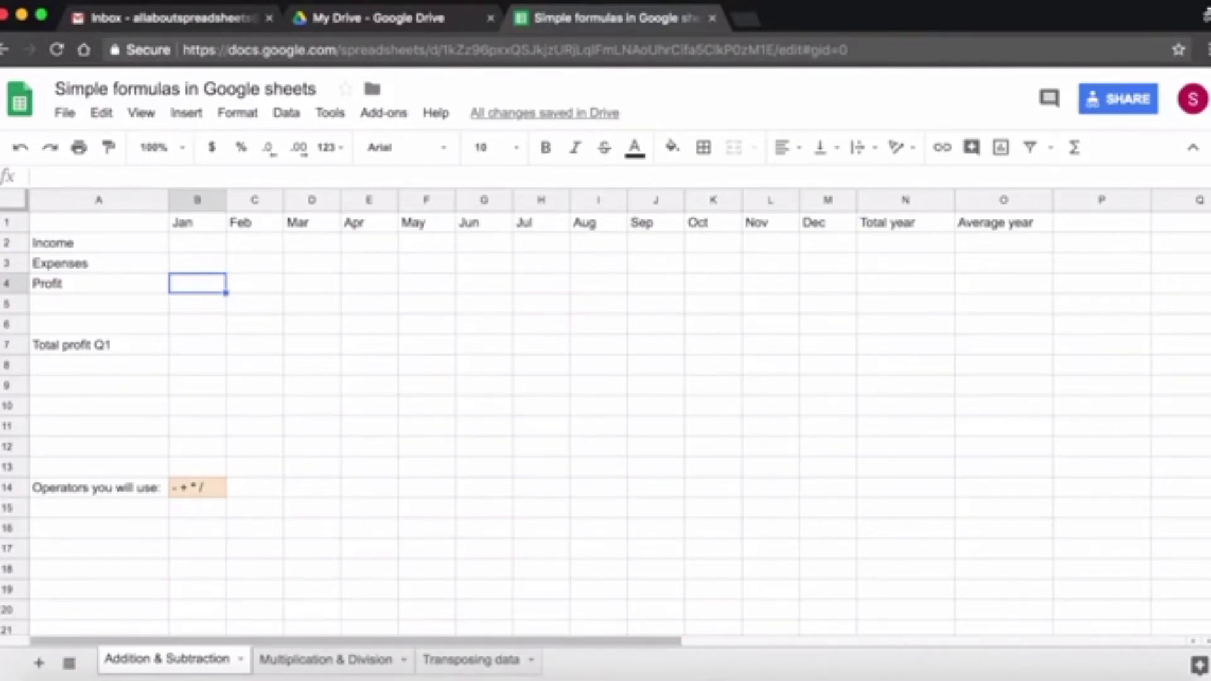
# - Fill in the Income row with 600 for Jan, 600 for Feb and 550 for Mar
pyautogui.press('Up')
pyautogui.press('Up')
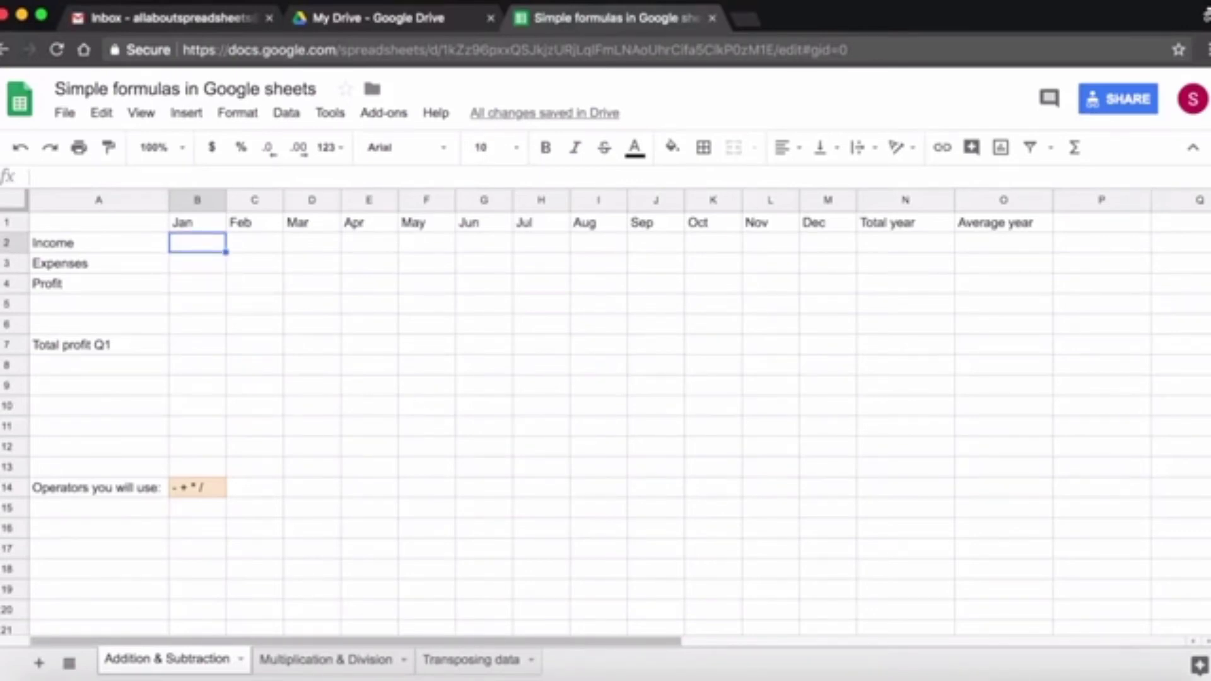
pyautogui.write('600')
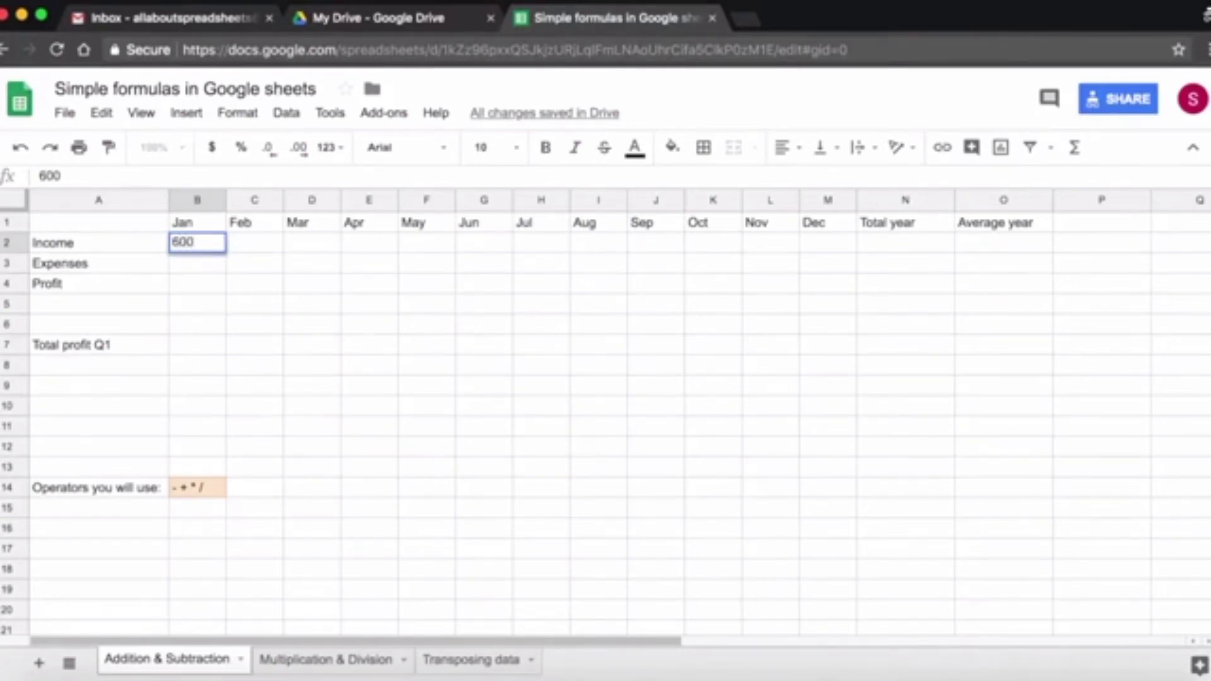
pyautogui.press('Tab')
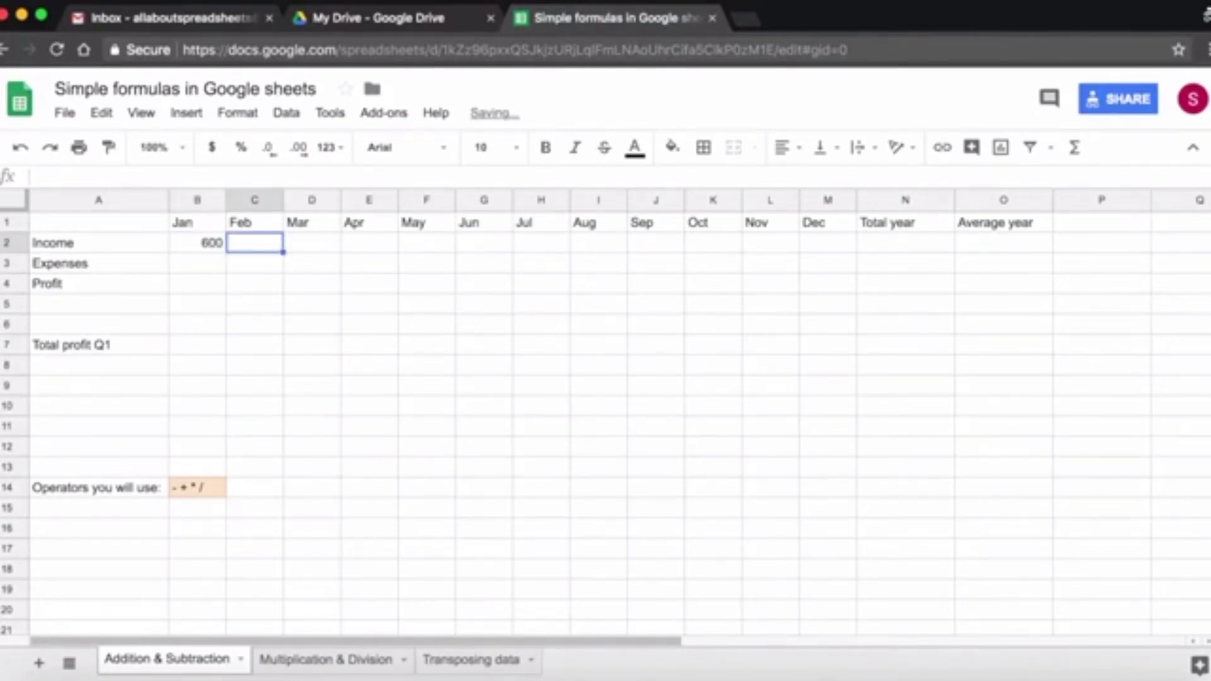
pyautogui.write('600')
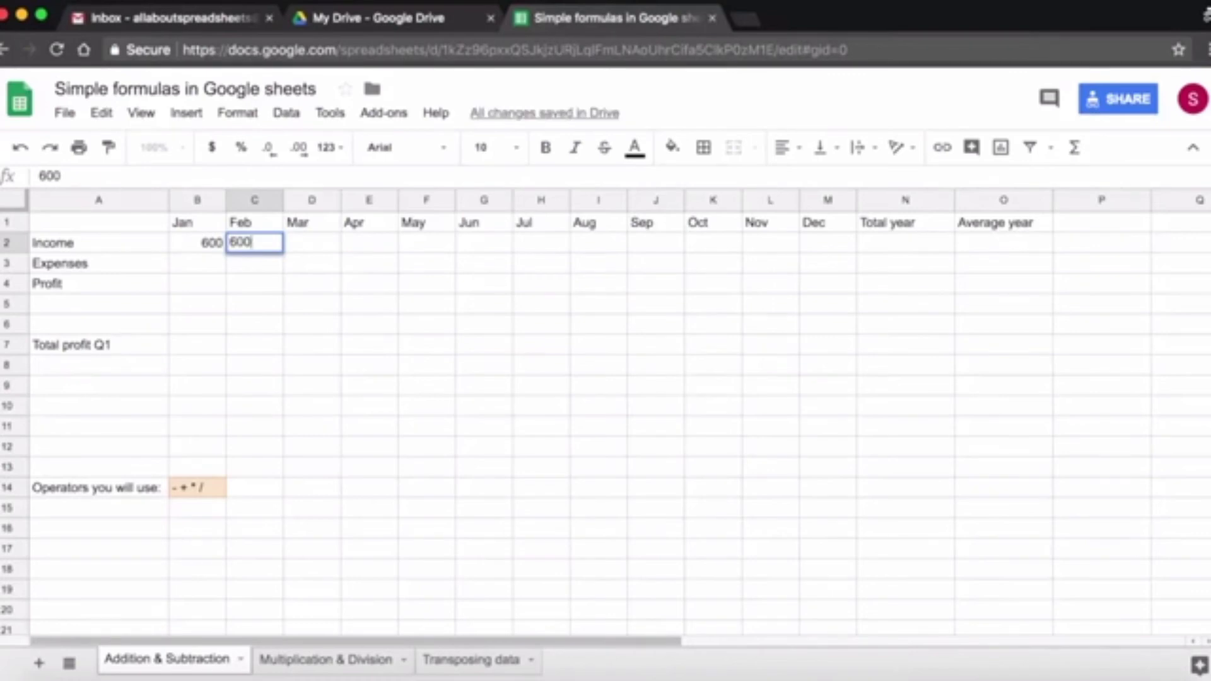
pyautogui.press('Tab')
pyautogui.write('5')
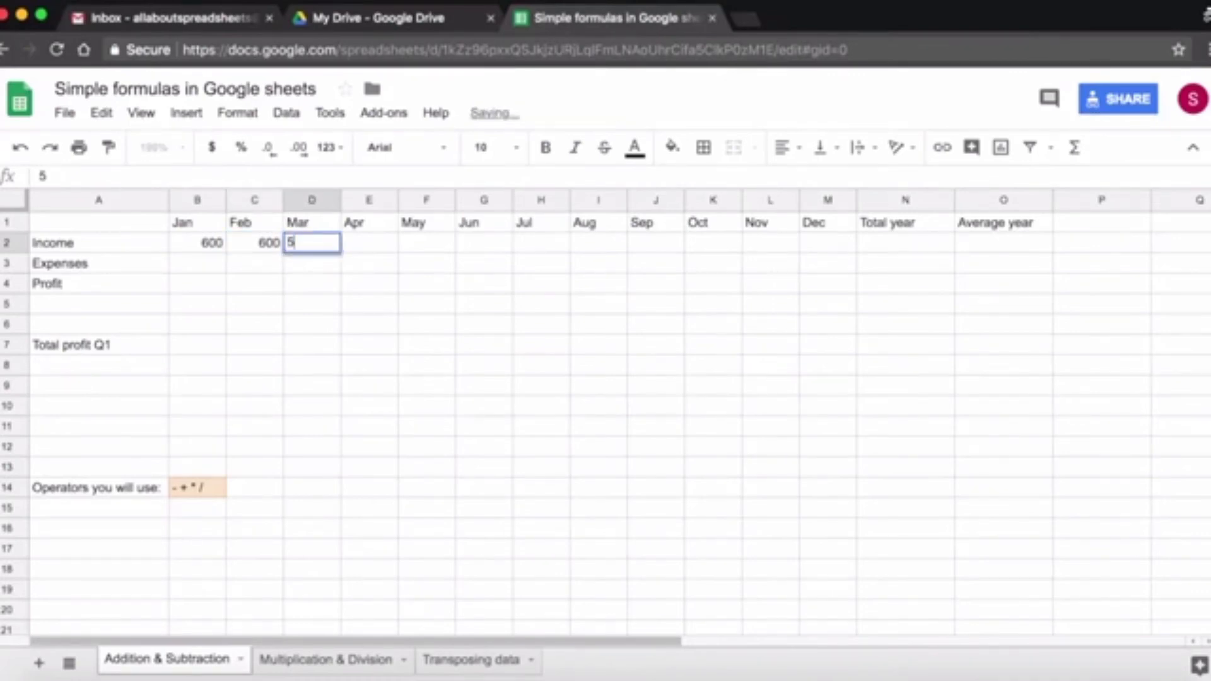
pyautogui.write('50')
pyautogui.press('Return')
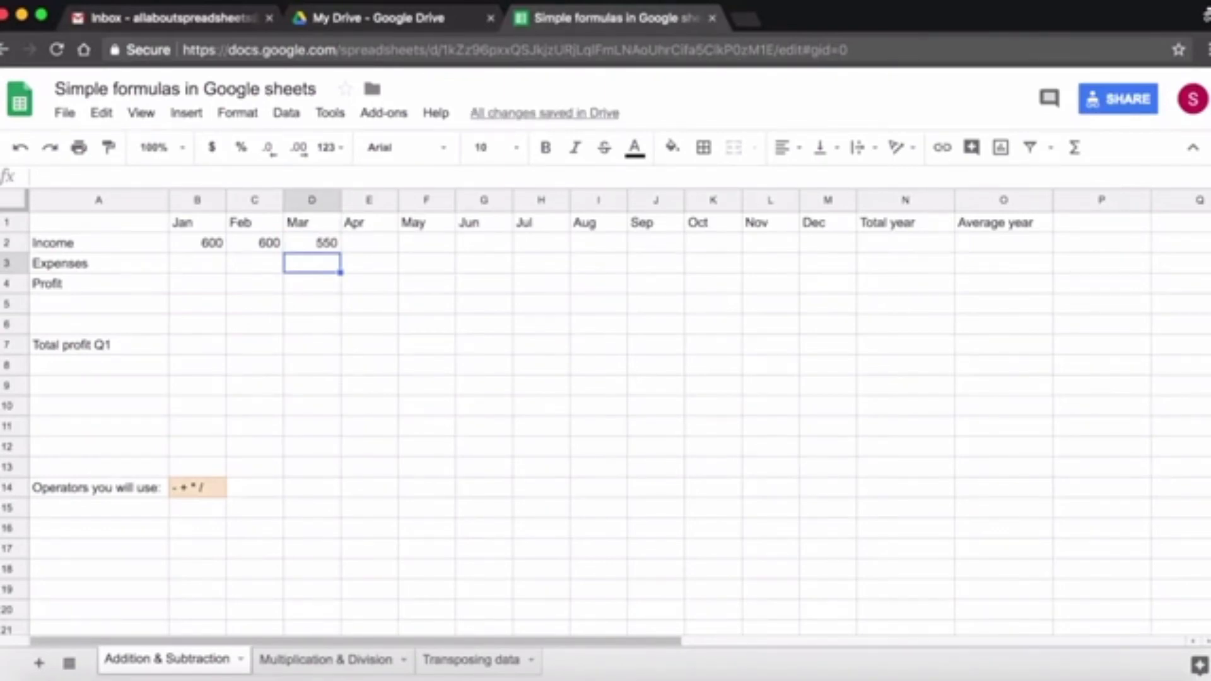
pyautogui.click(58, 250)
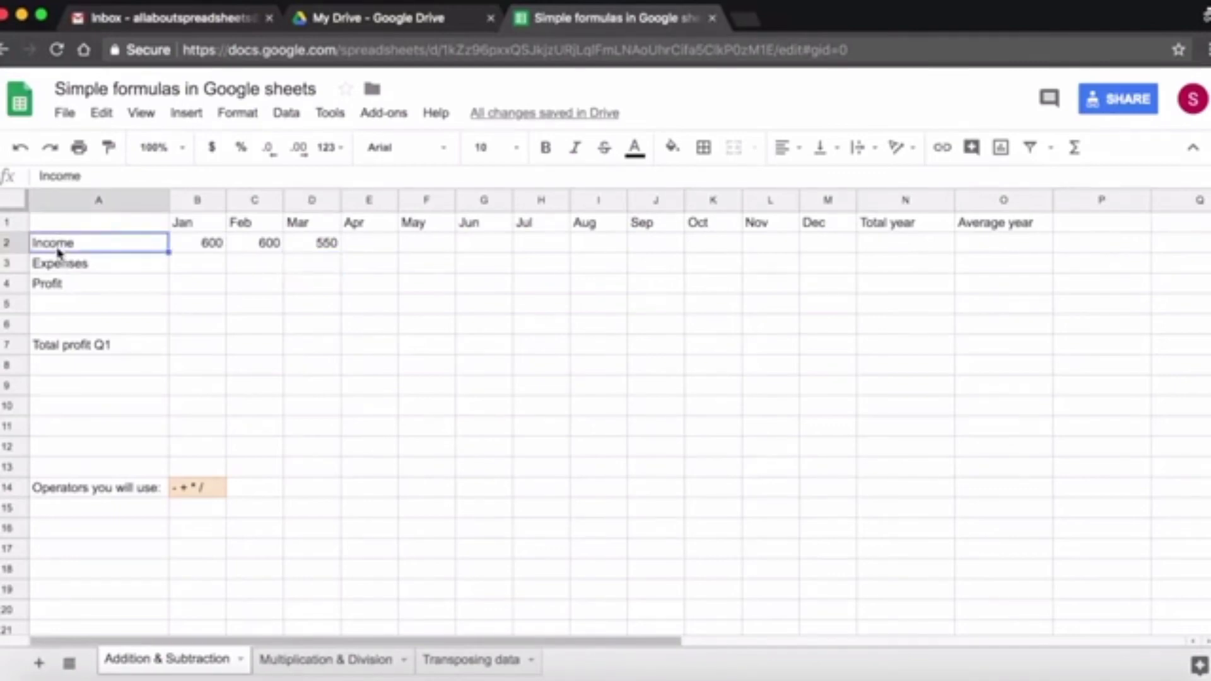
pyautogui.press('Down')
pyautogui.press('Down')
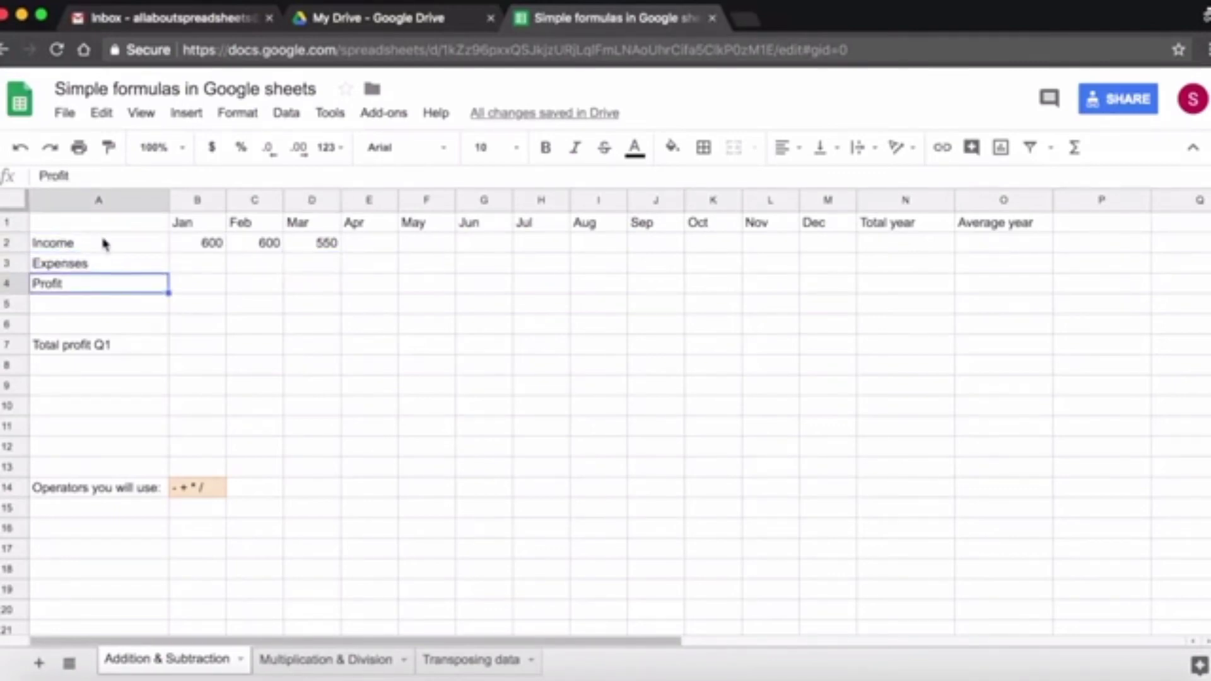
pyautogui.click(183, 224)
pyautogui.press('Right')
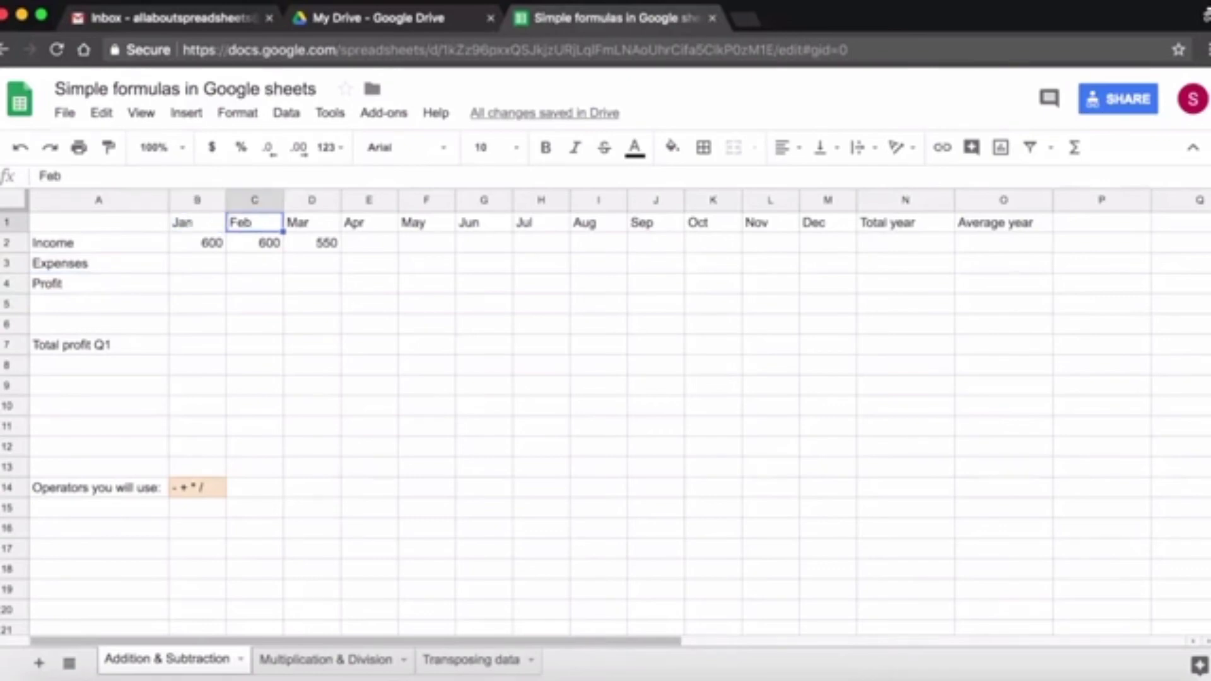
pyautogui.press('Right')
pyautogui.click(189, 253)
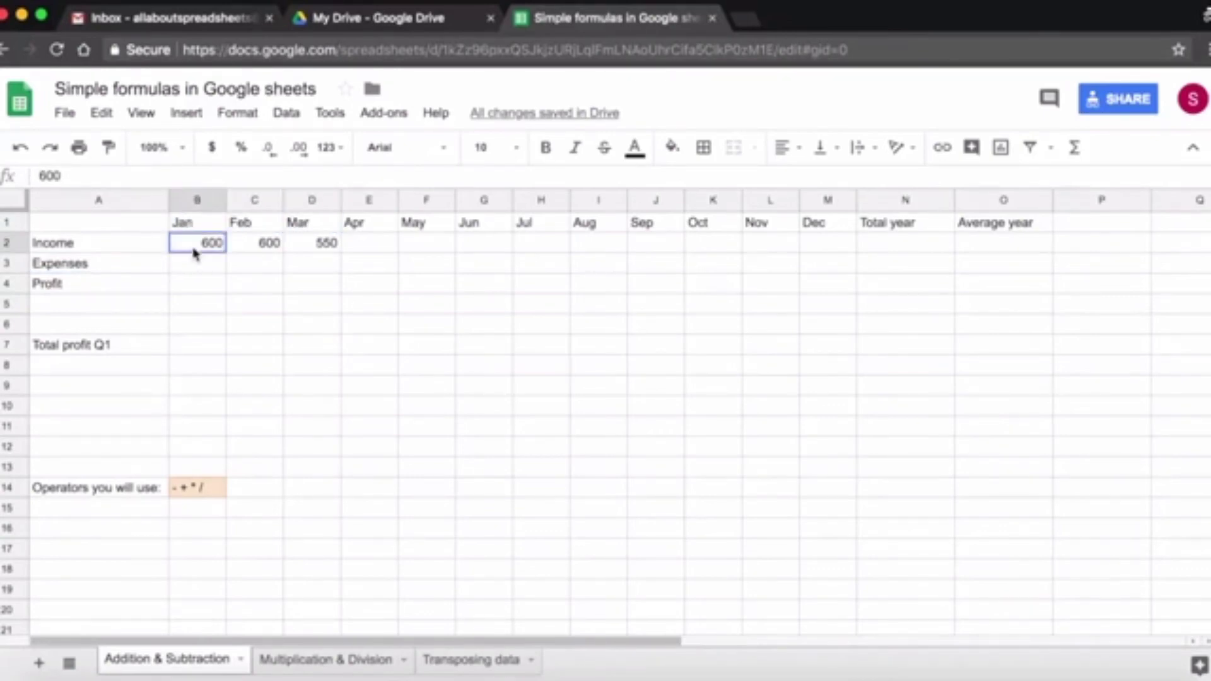
pyautogui.press('Right')
pyautogui.press('Right')
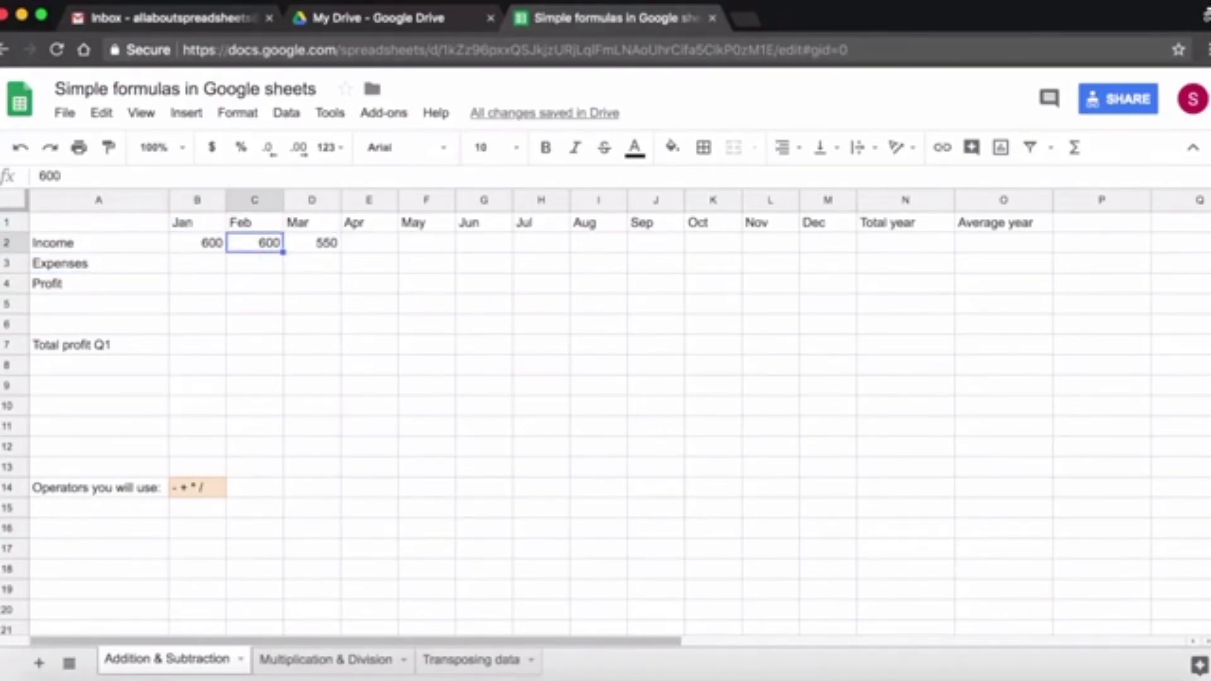
# - Enter 43O, with the letter O instead of a zero, as the Apr income in cell E2
pyautogui.press('Right')
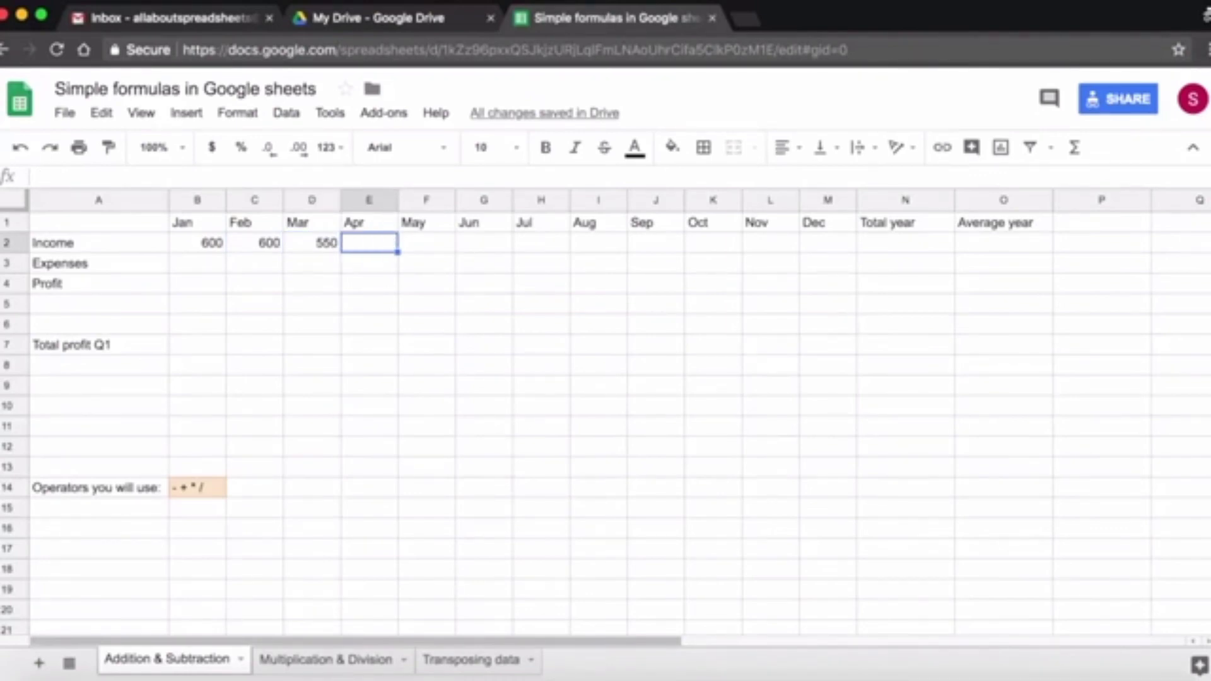
pyautogui.write('43')
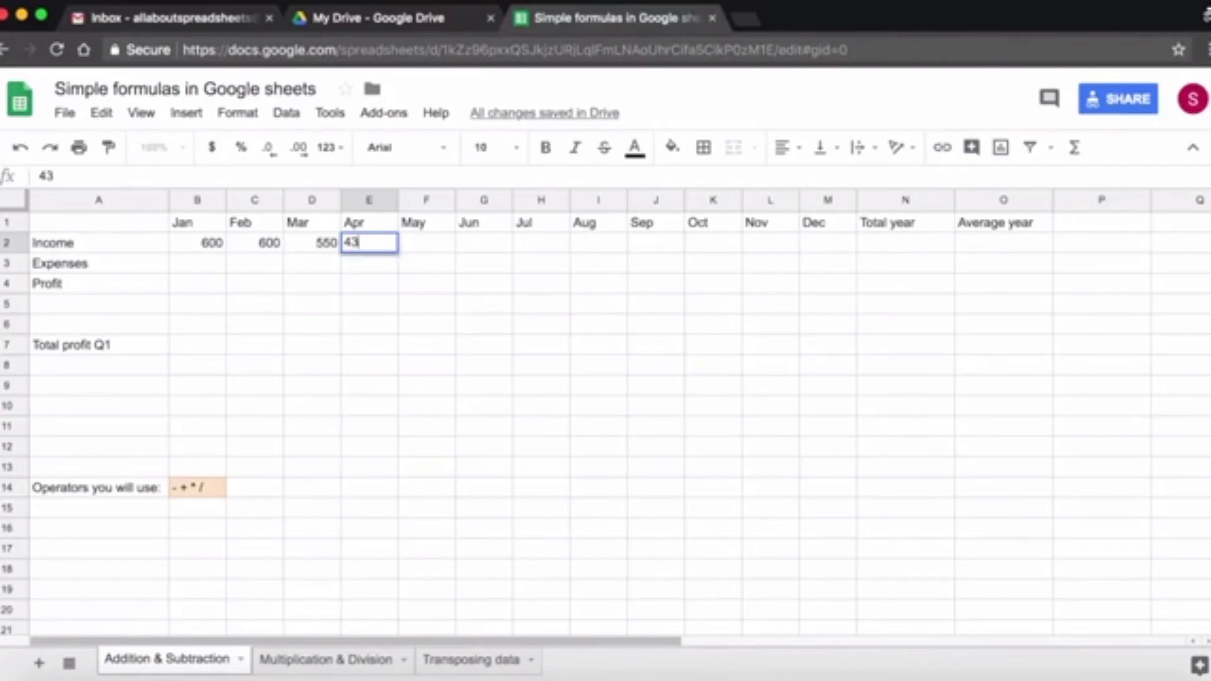
pyautogui.write('o')
pyautogui.press('BackSpace')
pyautogui.write('O')
pyautogui.press('Return')
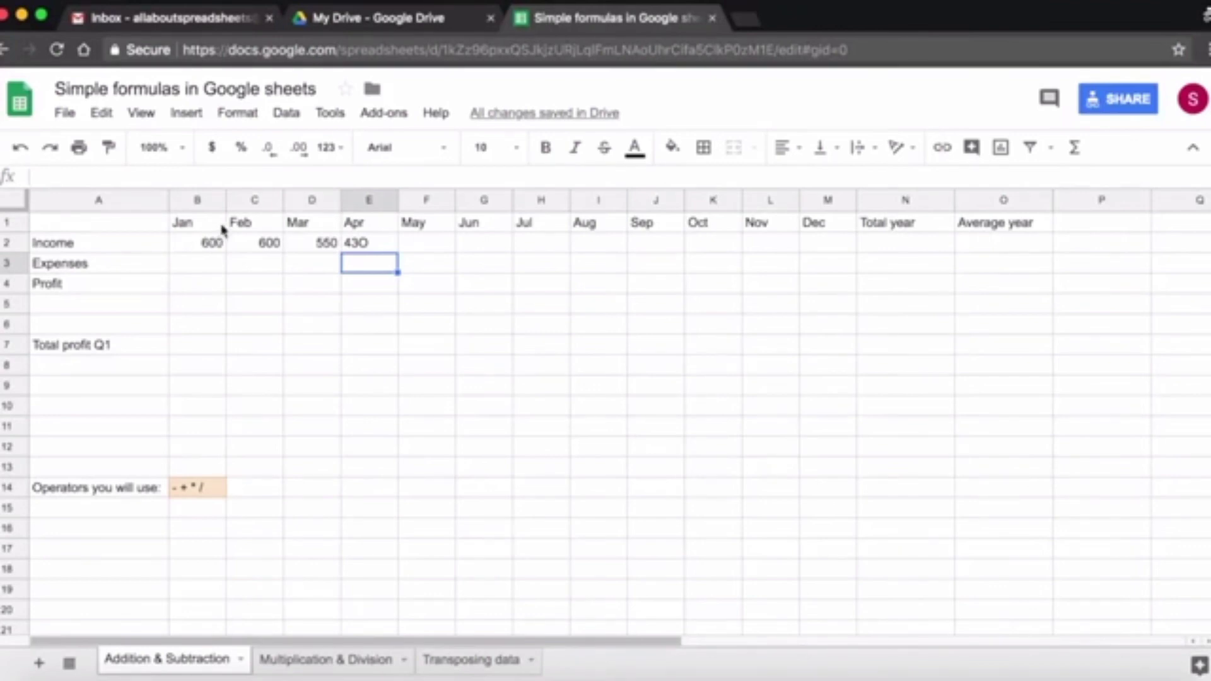
# - Overwrite the Apr income in cell E2 with the number 430
pyautogui.click(362, 251)
pyautogui.write('430')
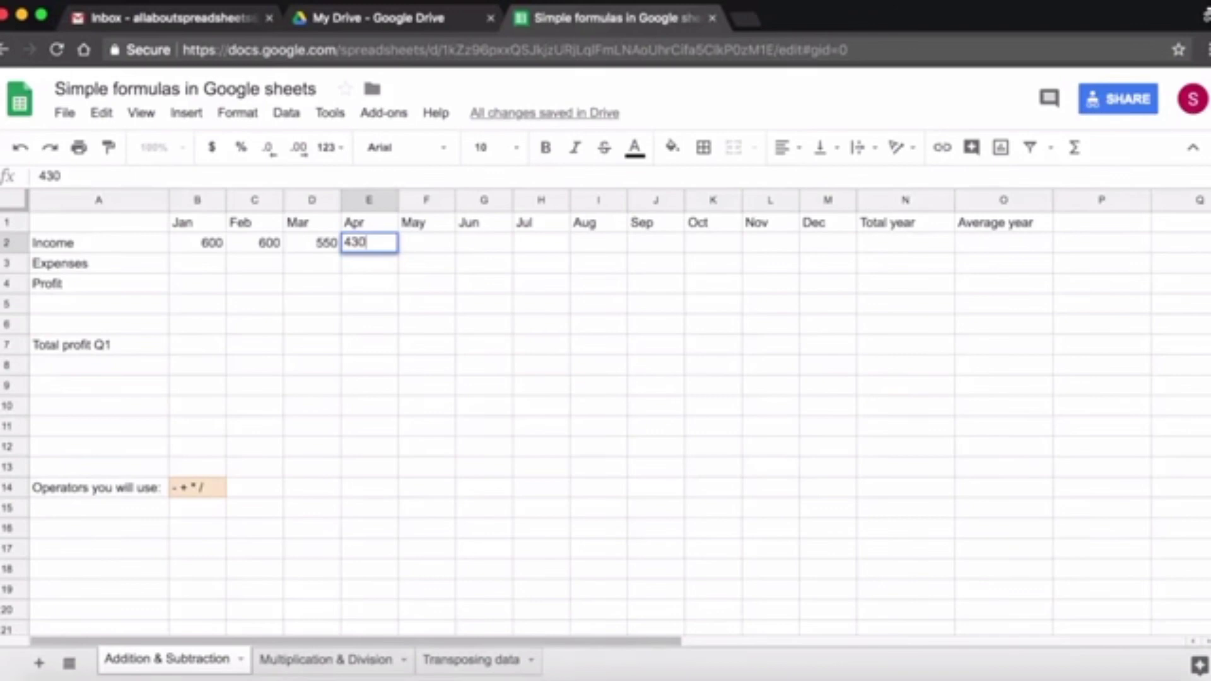
pyautogui.press('Return')
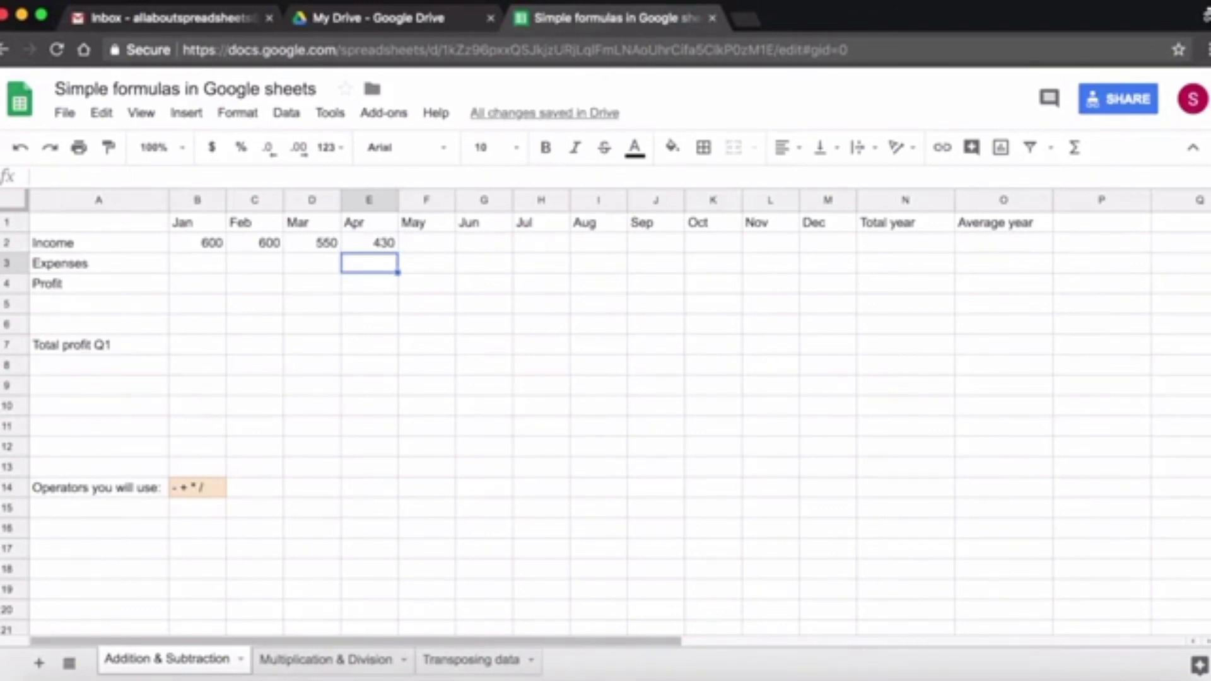
# - Open the Mar income in cell D2 for editing in the formula bar
pyautogui.click(319, 249)
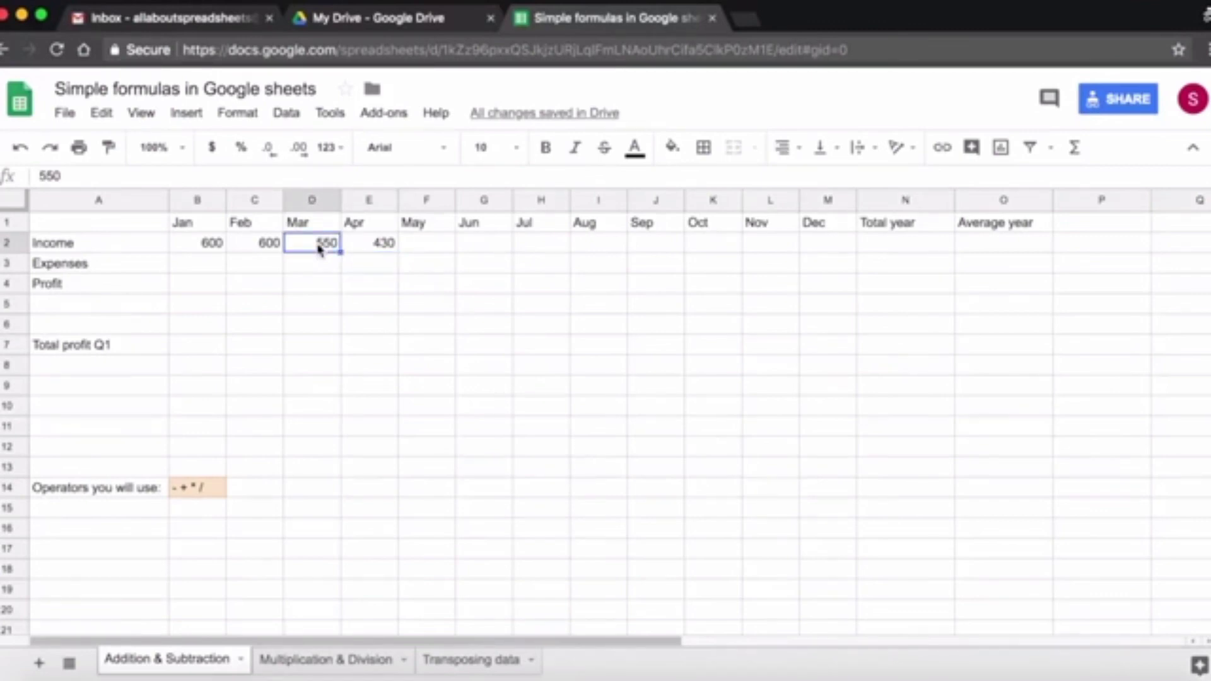
pyautogui.doubleClick(320, 249)
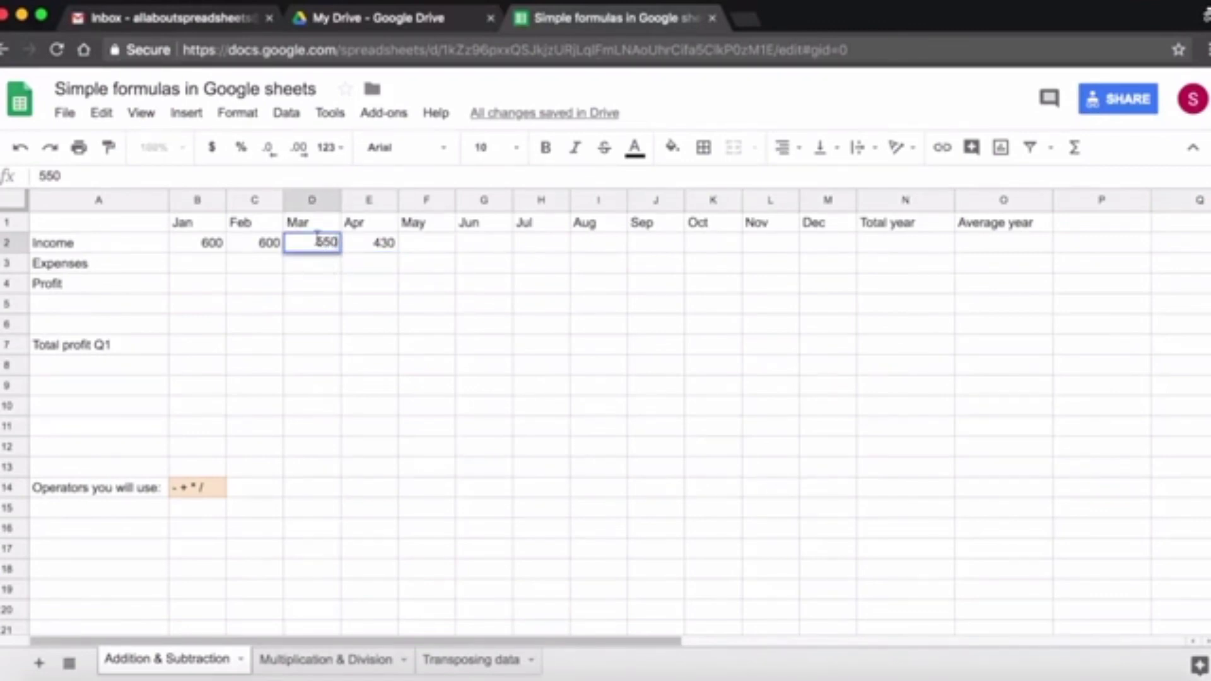
pyautogui.click(75, 178)
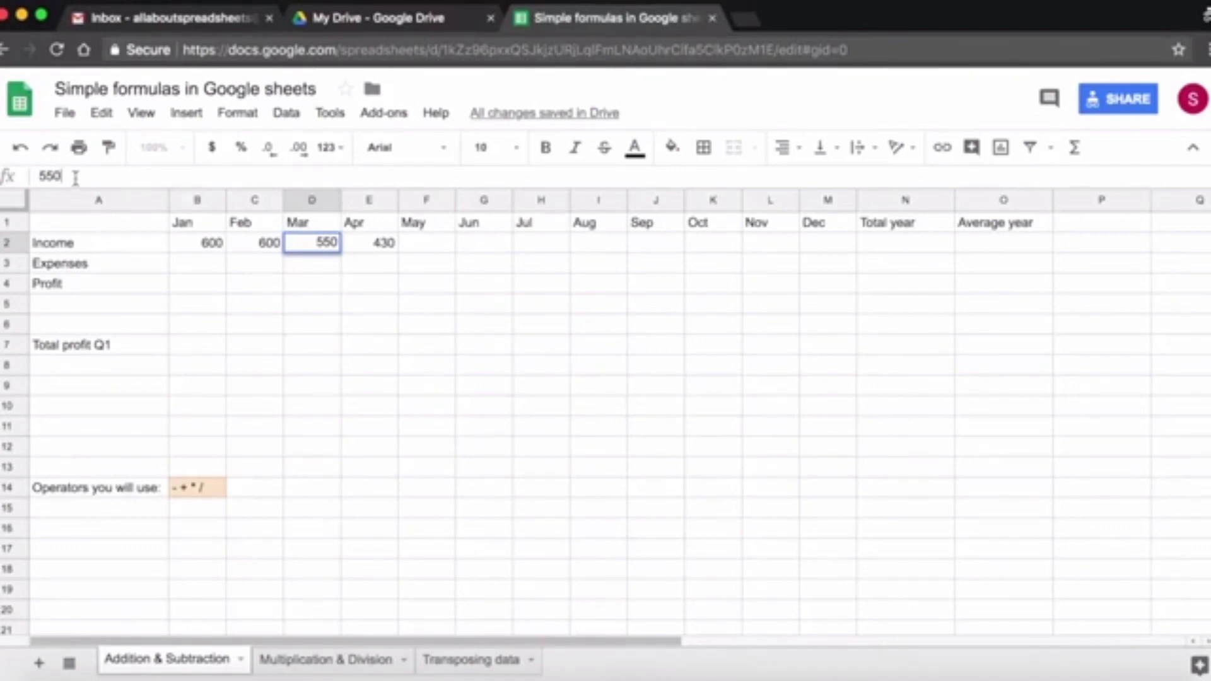